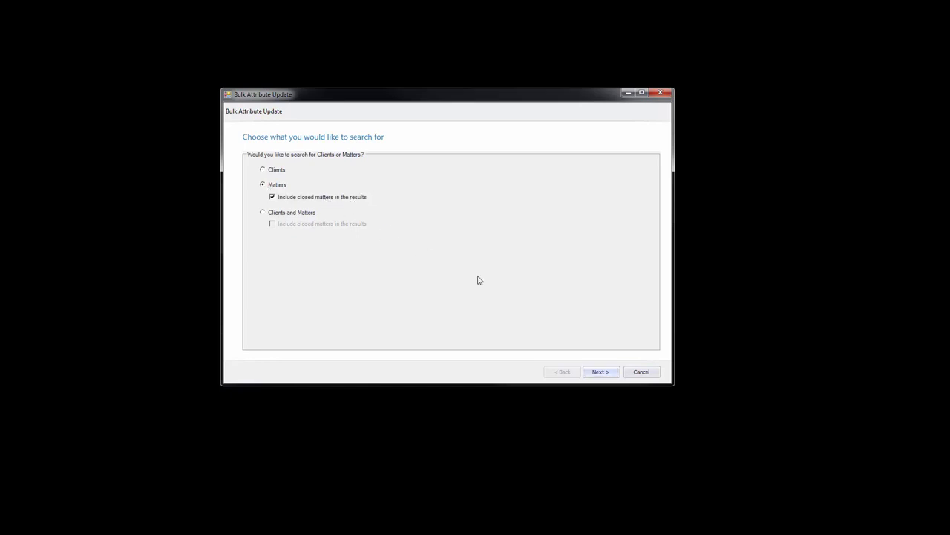
Search matters, including closed ones, and add a filter where the Matter Details Manager is the first listed manager
left_click(615, 372)
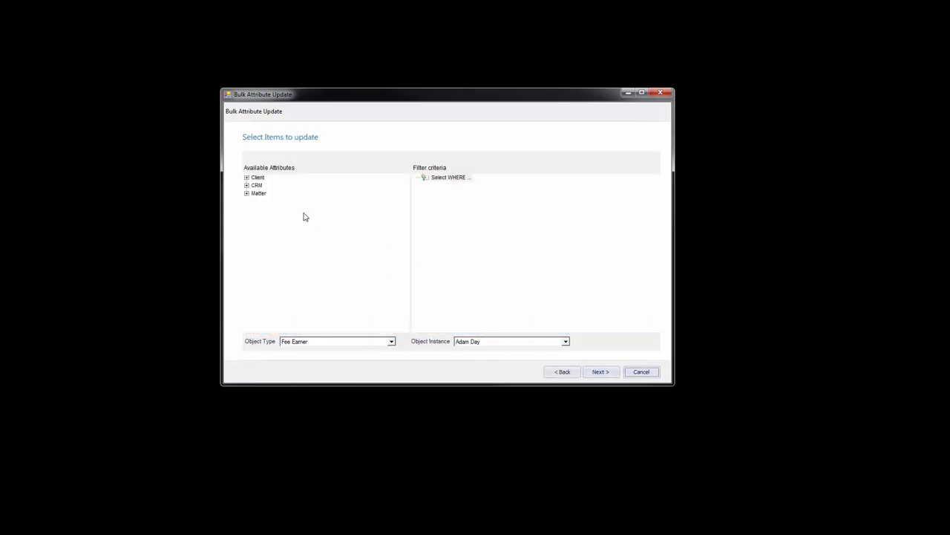
left_click(247, 194)
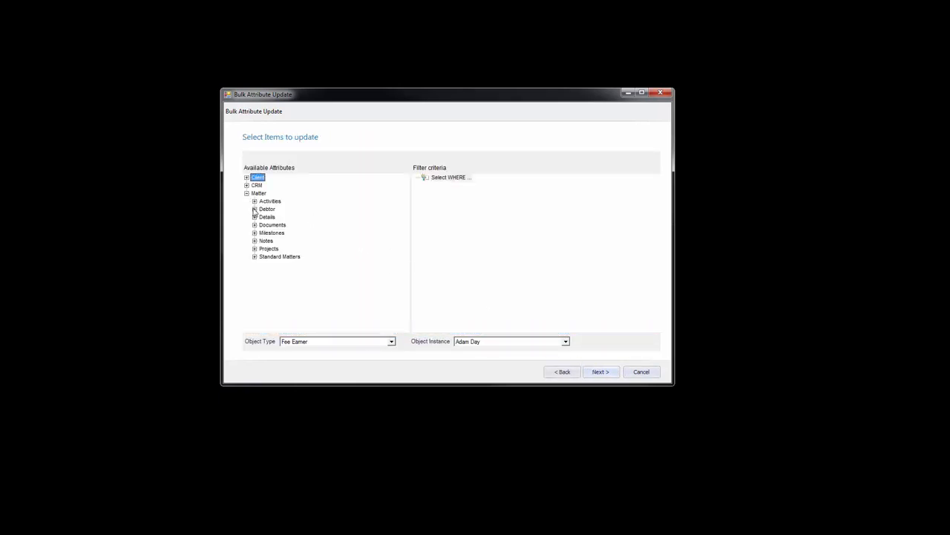
left_click(254, 218)
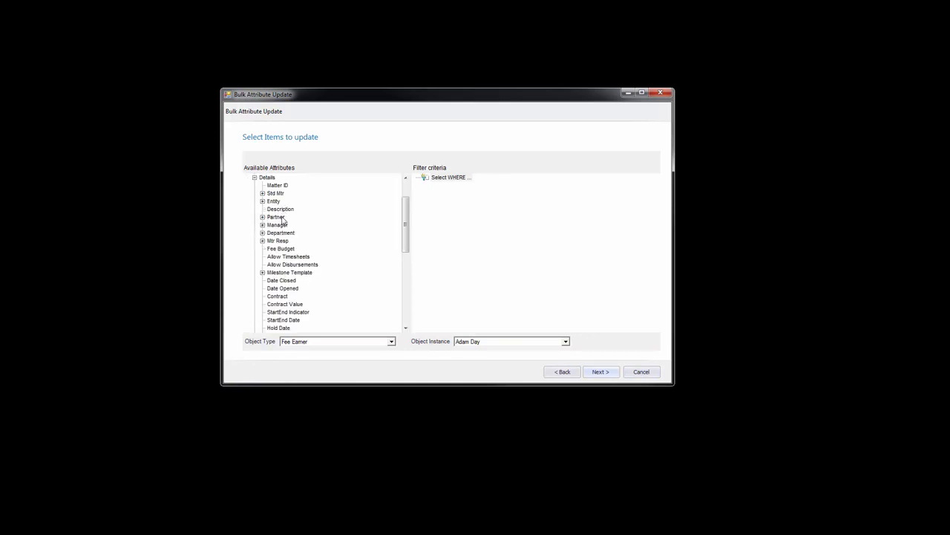
double_click(280, 226)
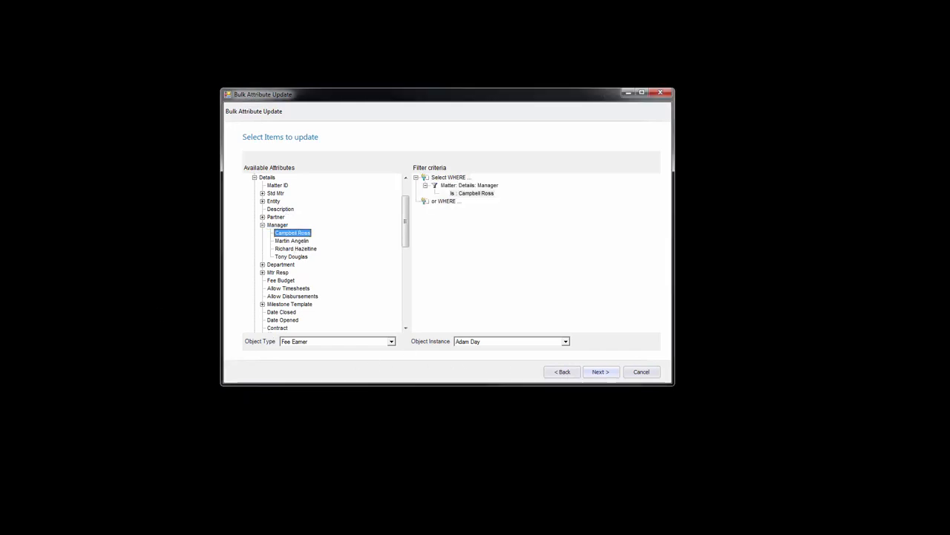
Add a second filter criterion where Mtr Resp is the sixth person in its list
double_click(278, 273)
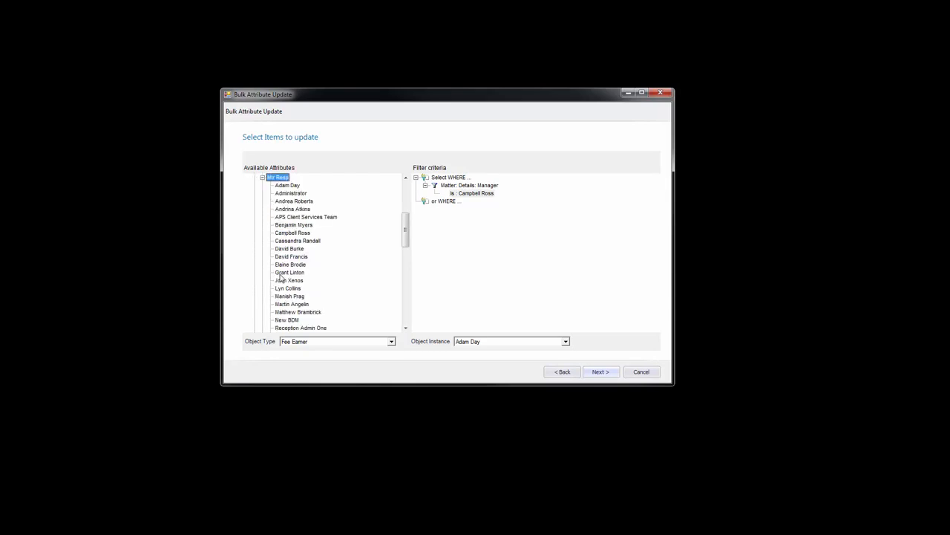
double_click(301, 225)
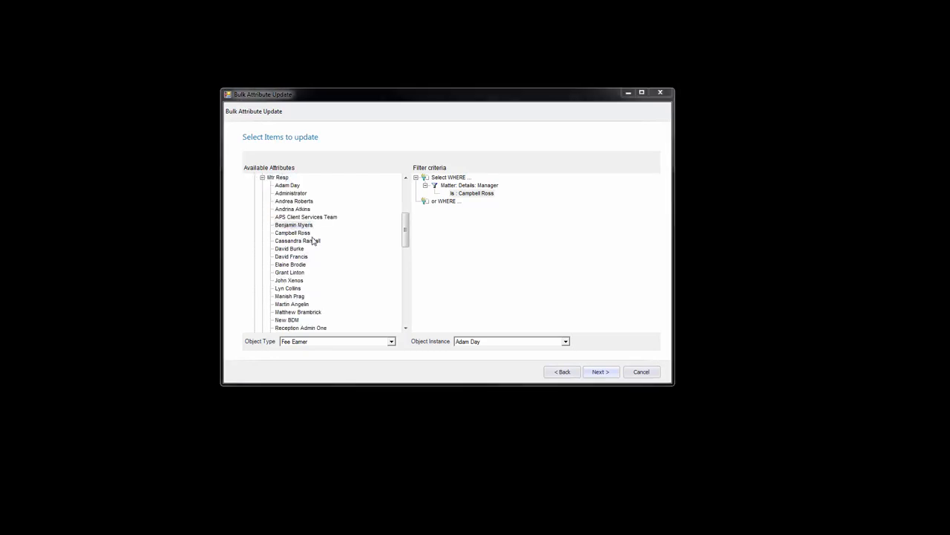
left_click_drag(365, 156, 493, 162)
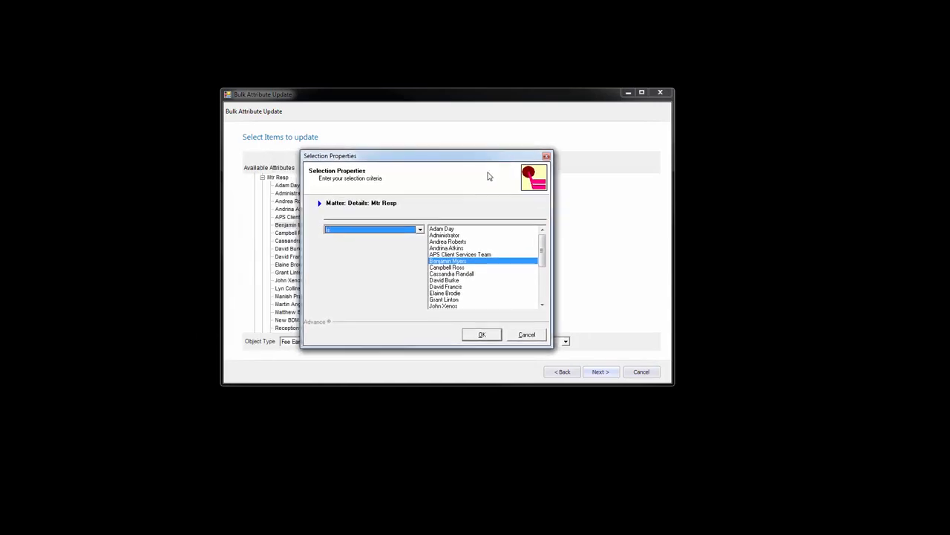
left_click(482, 334)
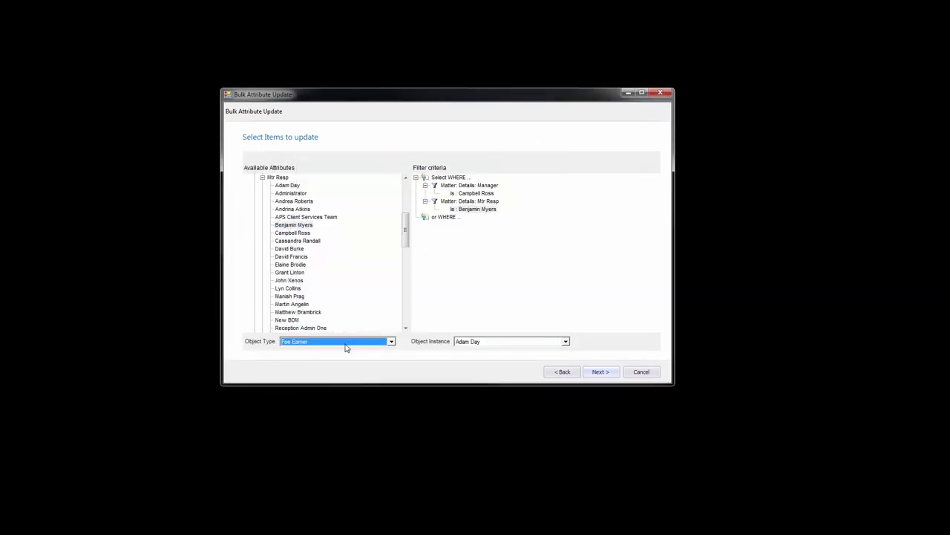
Choose the fourth listed fee earner as the replacement for object type Fee Earner and preview the matching matters
left_click(477, 344)
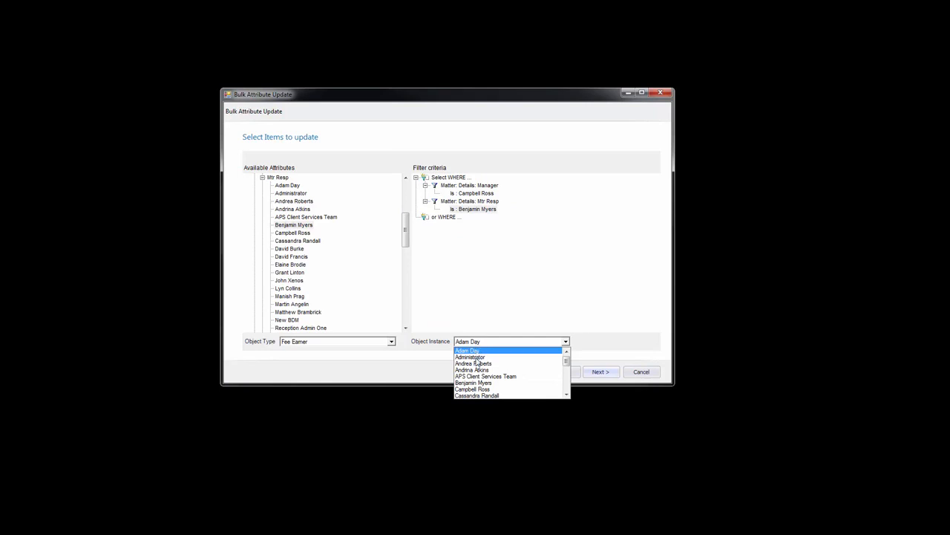
left_click(477, 370)
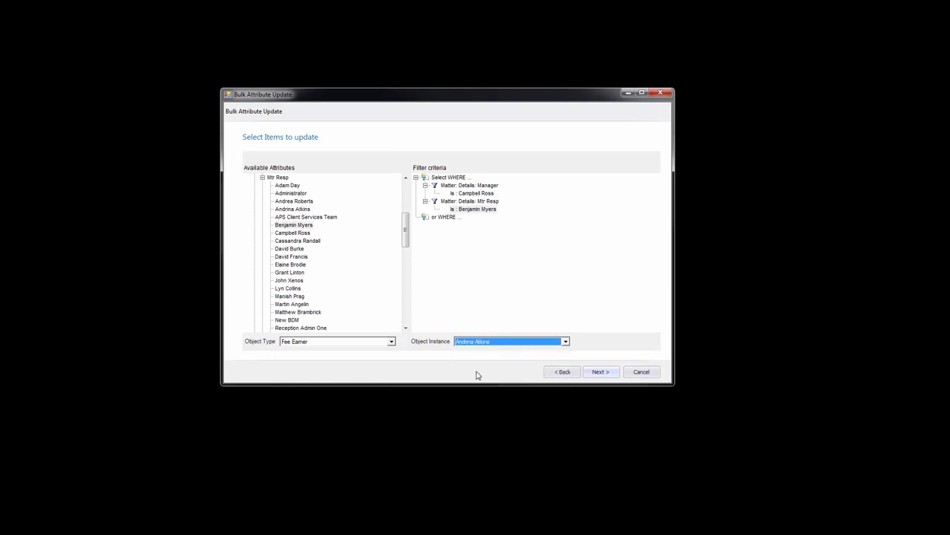
left_click(599, 372)
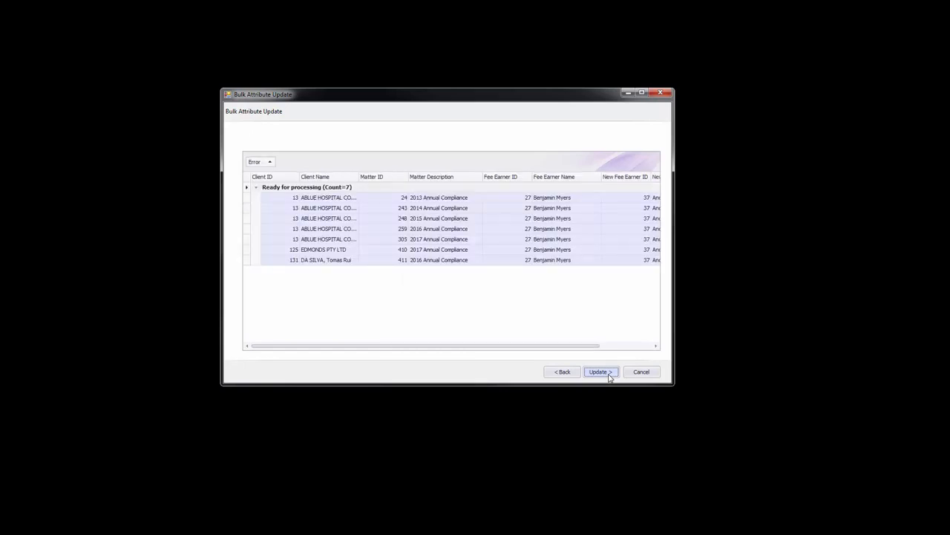
Run the bulk fee earner update on the previewed matters and close the completion notice
left_click(609, 376)
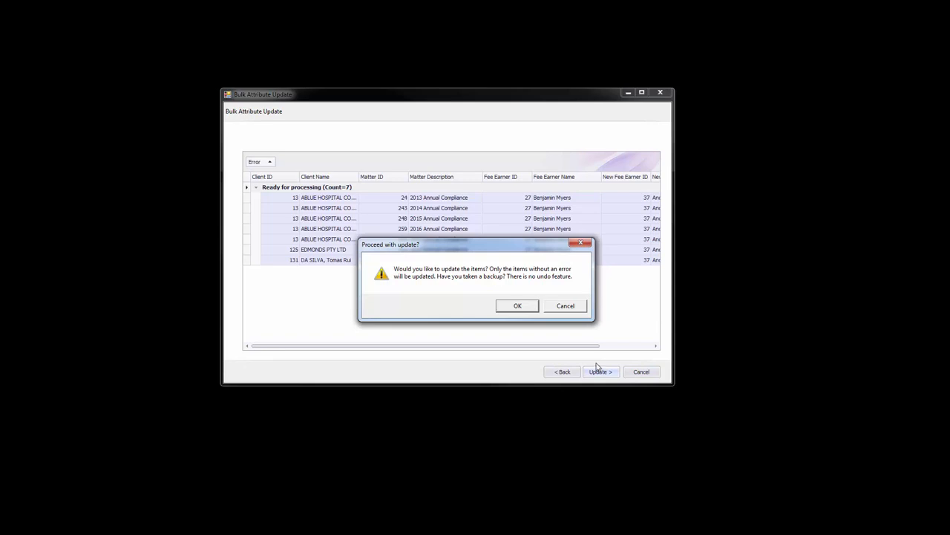
left_click(517, 307)
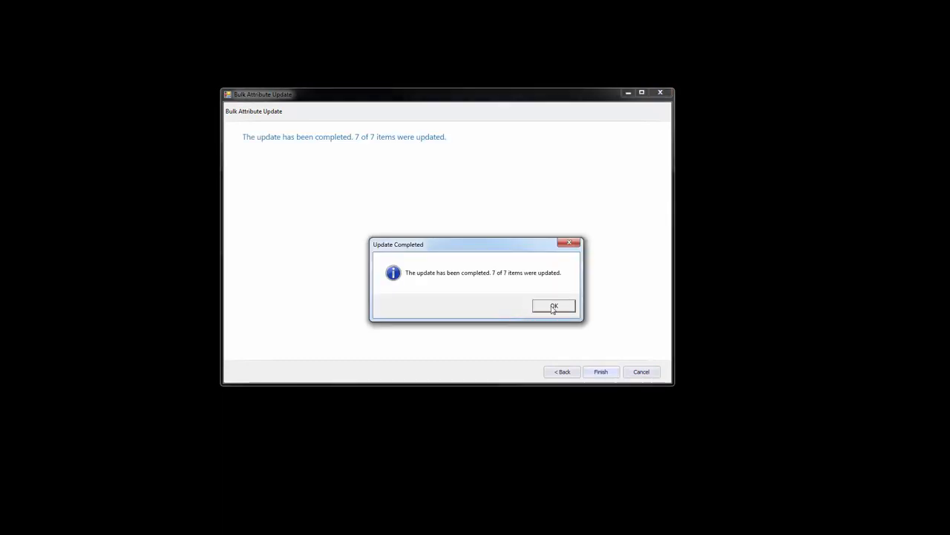
left_click(556, 308)
Return to the filter criteria and change the Matter Details Manager criterion to the third listed manager
left_click(564, 373)
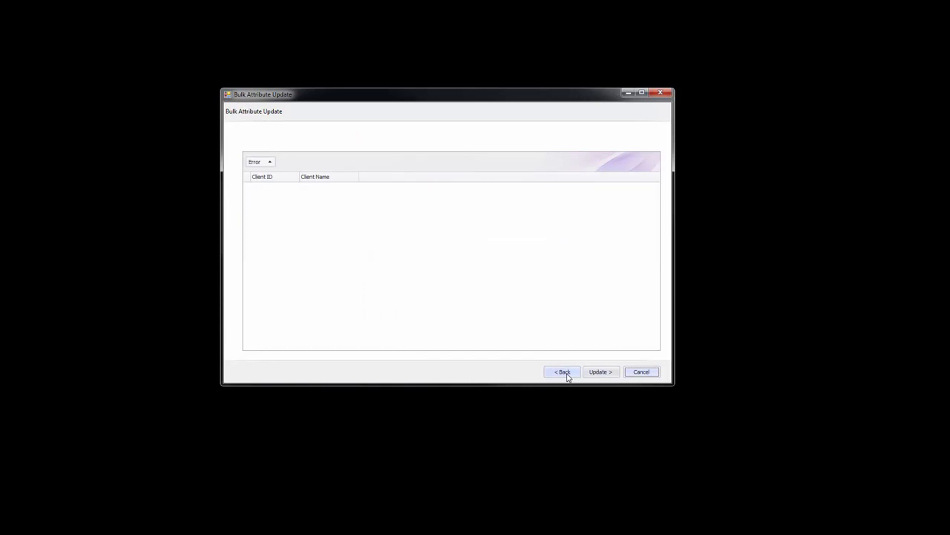
left_click(564, 372)
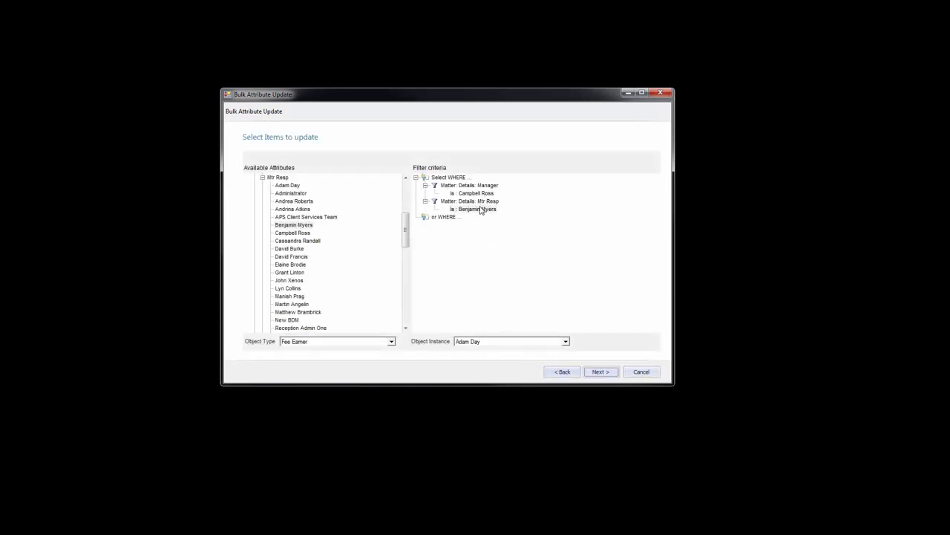
left_click(481, 195)
Choose the first listed fee earner as the replacement and preview the matching matters
left_click(473, 344)
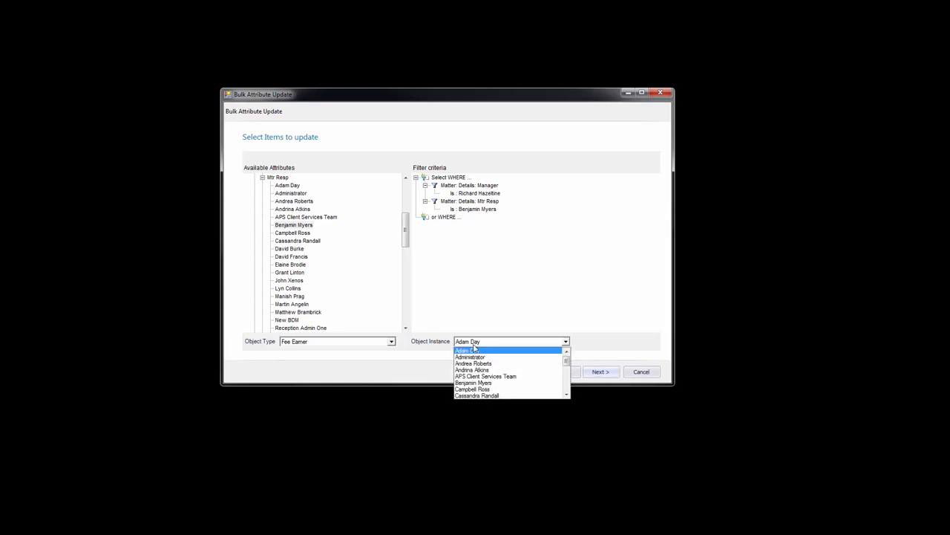
left_click(478, 350)
left_click(601, 372)
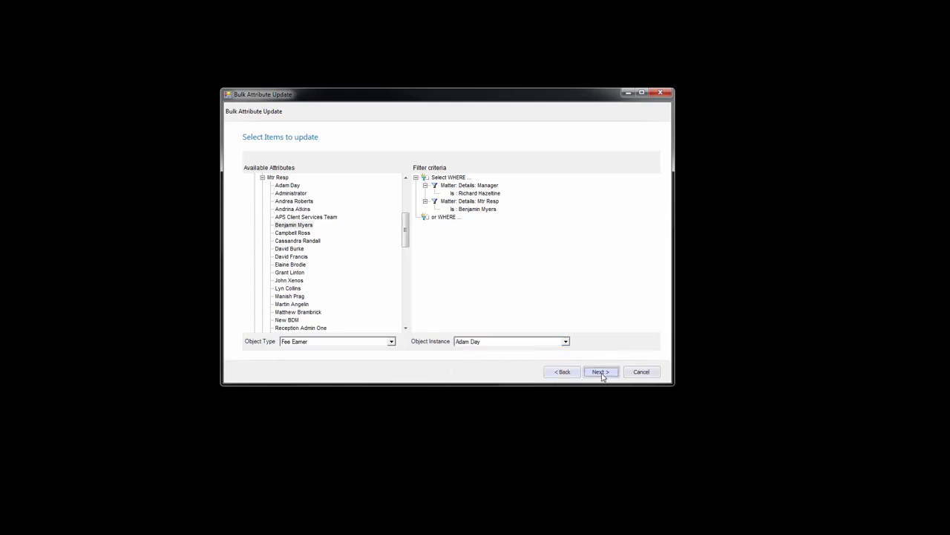
Review the new fee earner columns in the preview and run the bulk update on these matters
left_click_drag(556, 346, 628, 350)
left_click(611, 373)
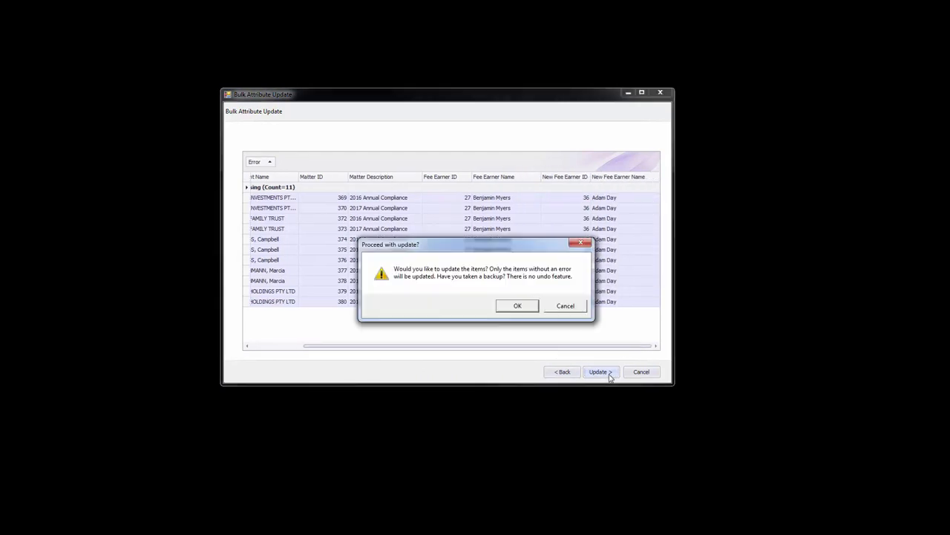
left_click(517, 307)
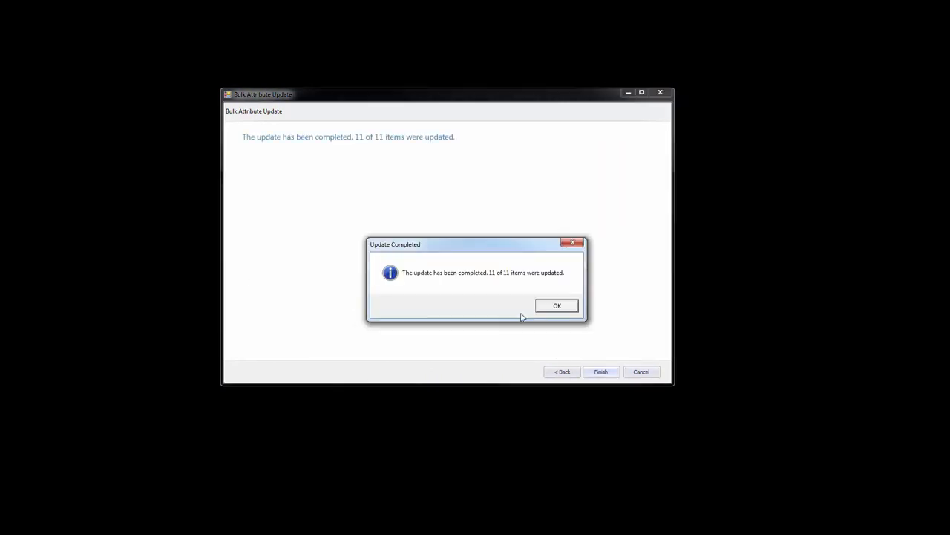
left_click(554, 307)
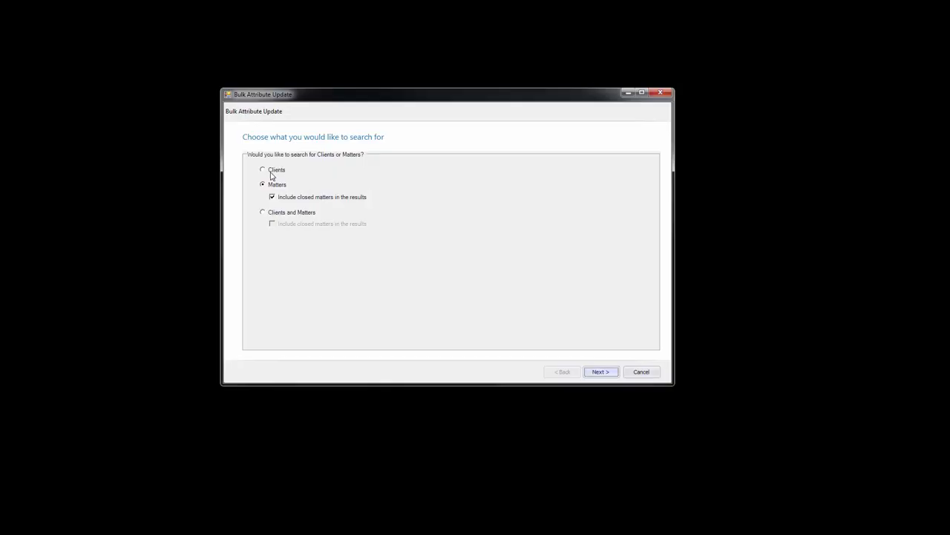
Switch the search to clients and add a filter where the Client Attributes Manager is the first listed manager
left_click(265, 171)
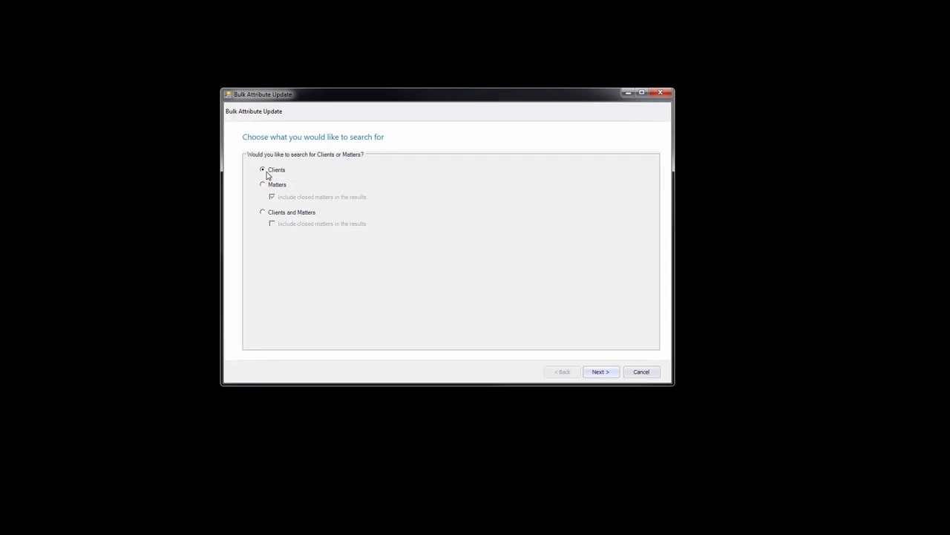
left_click(602, 375)
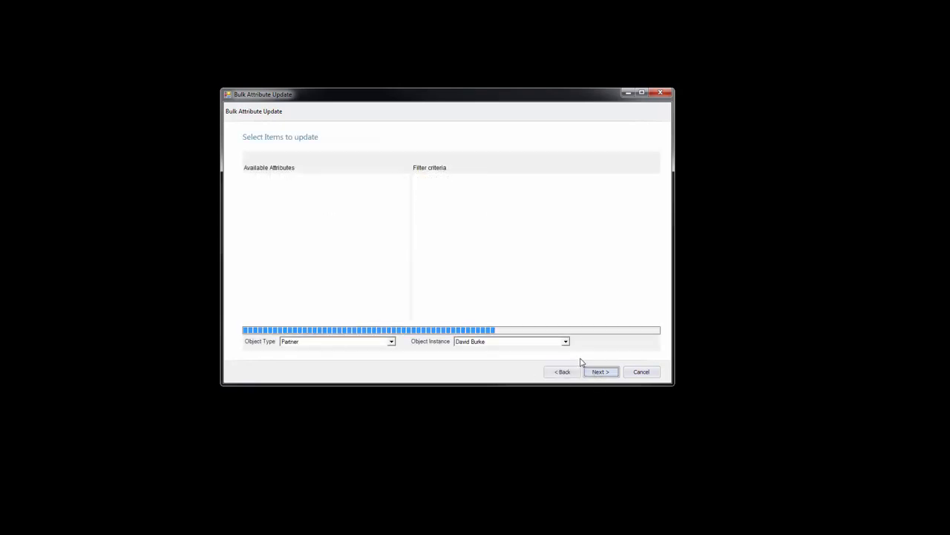
double_click(257, 178)
double_click(269, 201)
double_click(278, 217)
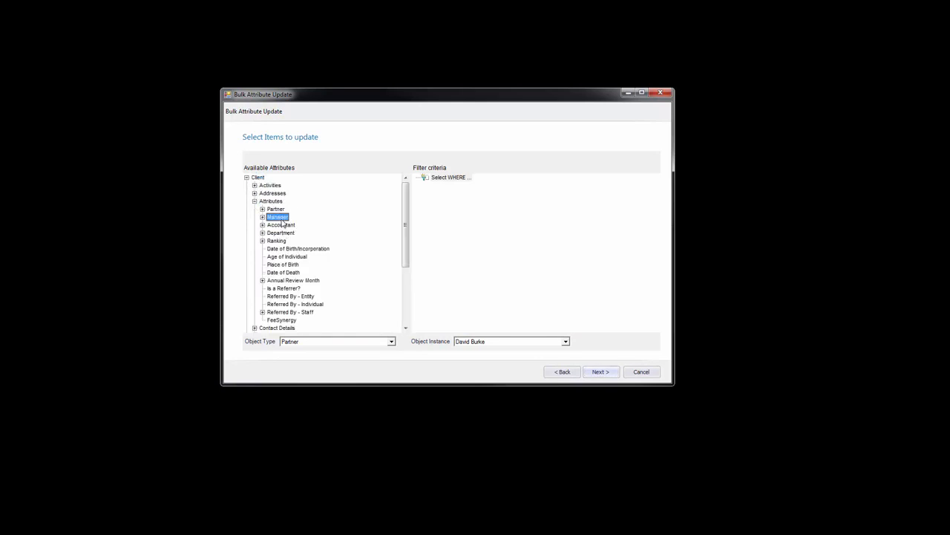
left_click(294, 225)
double_click(296, 226)
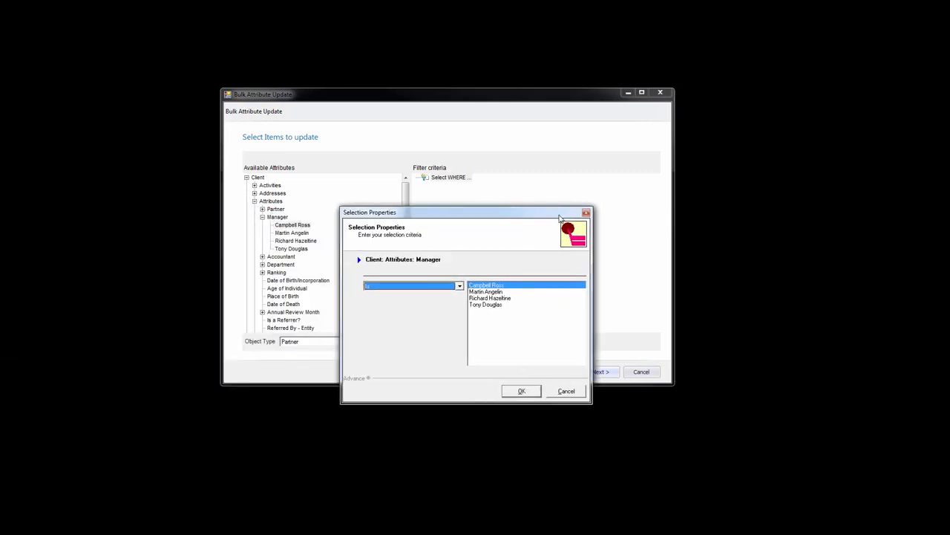
left_click(549, 385)
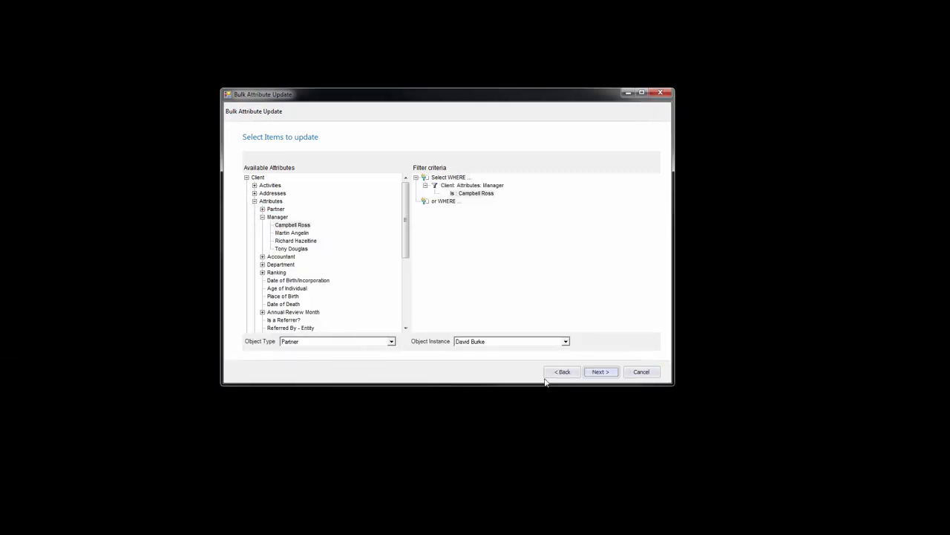
Set the object type to Manager with the third listed manager as the replacement and preview the affected clients
left_click(331, 345)
left_click(322, 359)
left_click(470, 345)
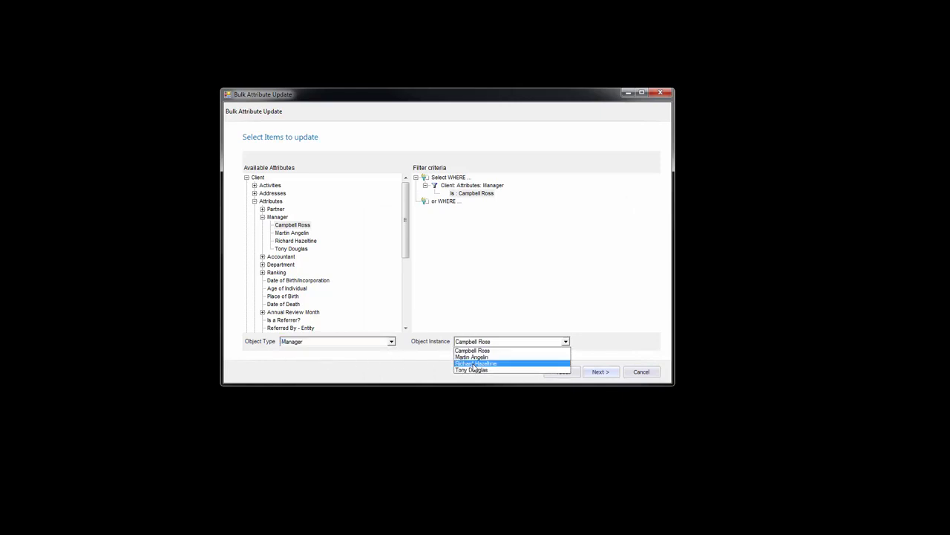
left_click(490, 363)
left_click(597, 375)
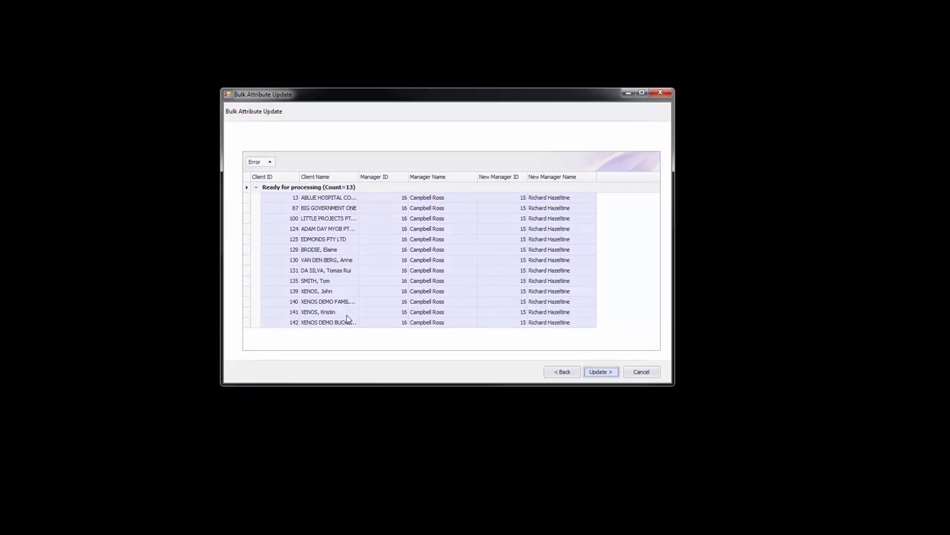
left_click(343, 291)
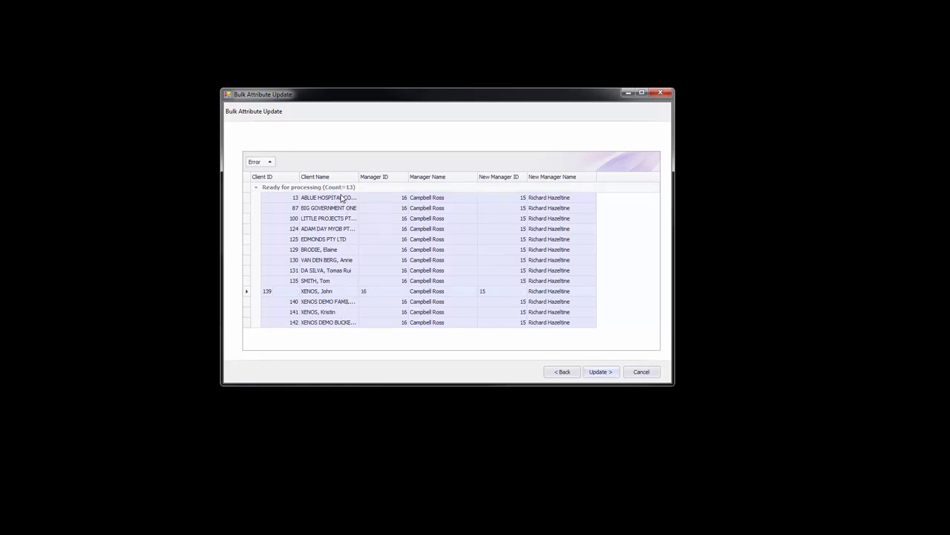
Run the bulk manager update on the previewed clients and close the completion notice
left_click(607, 373)
left_click(518, 308)
left_click(550, 308)
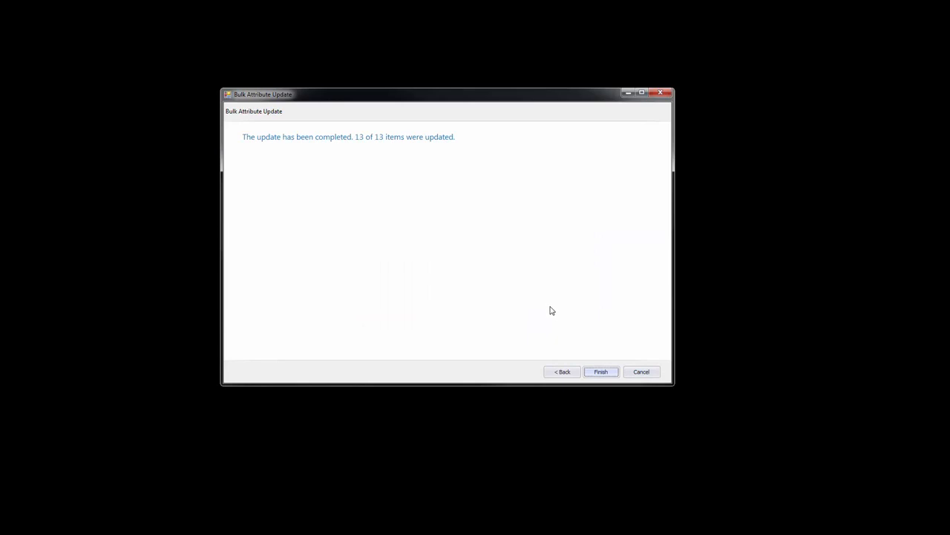
Return to the start of the wizard and switch the search to matters, with closed matters included in the results
left_click(569, 374)
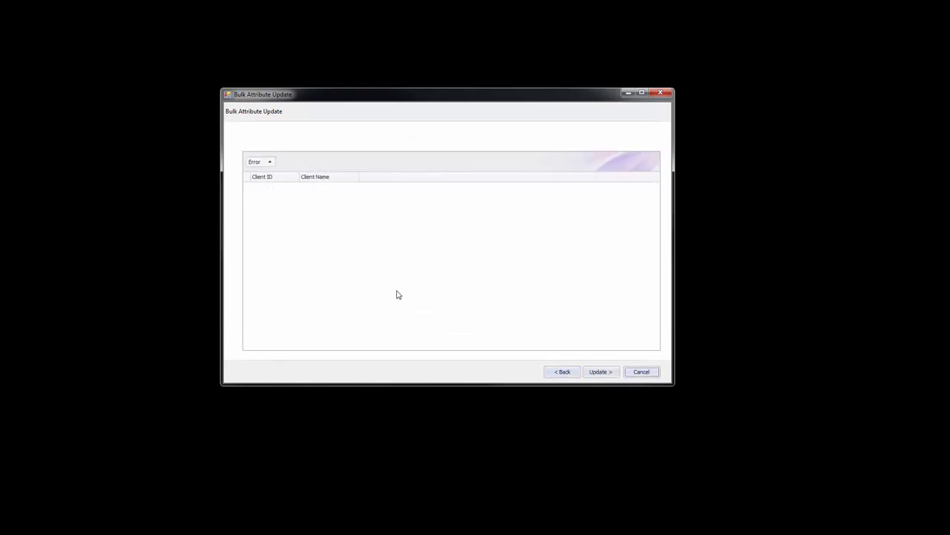
left_click(562, 372)
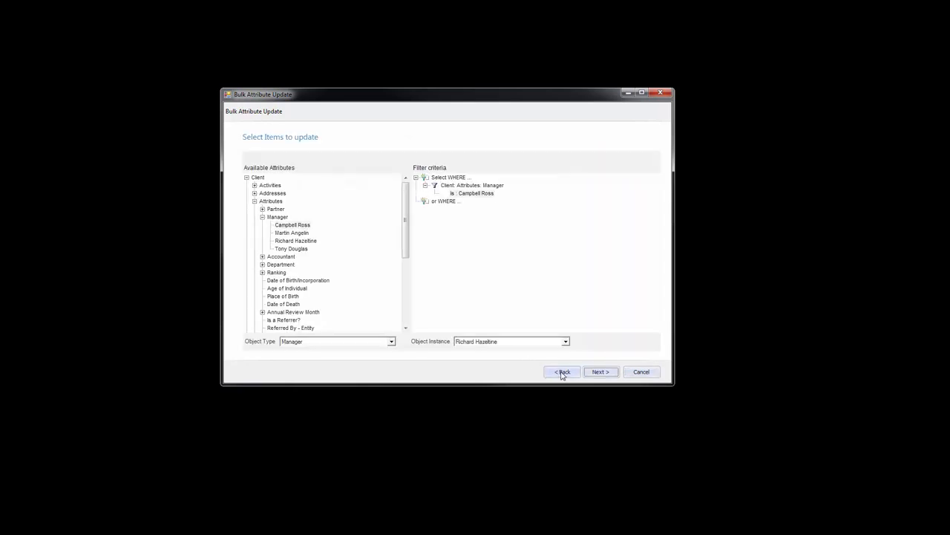
left_click(562, 372)
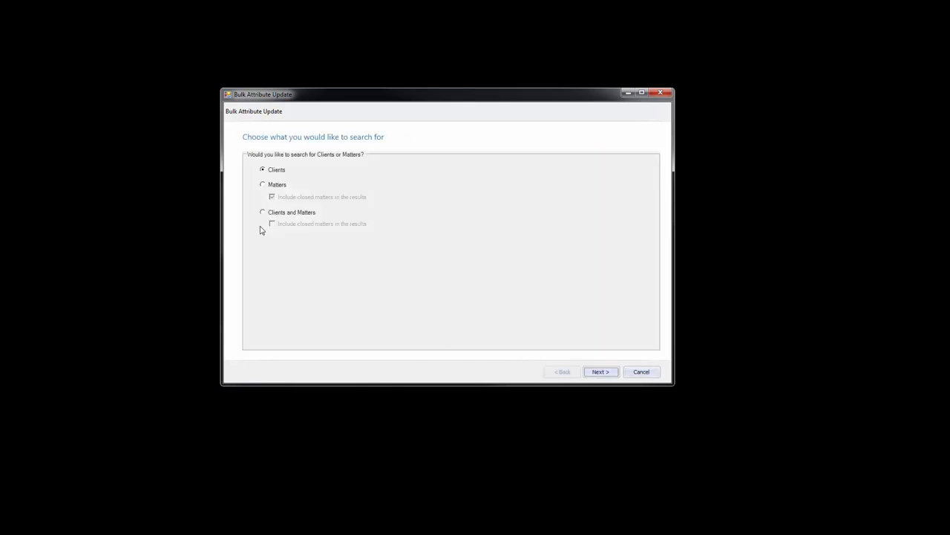
left_click(283, 187)
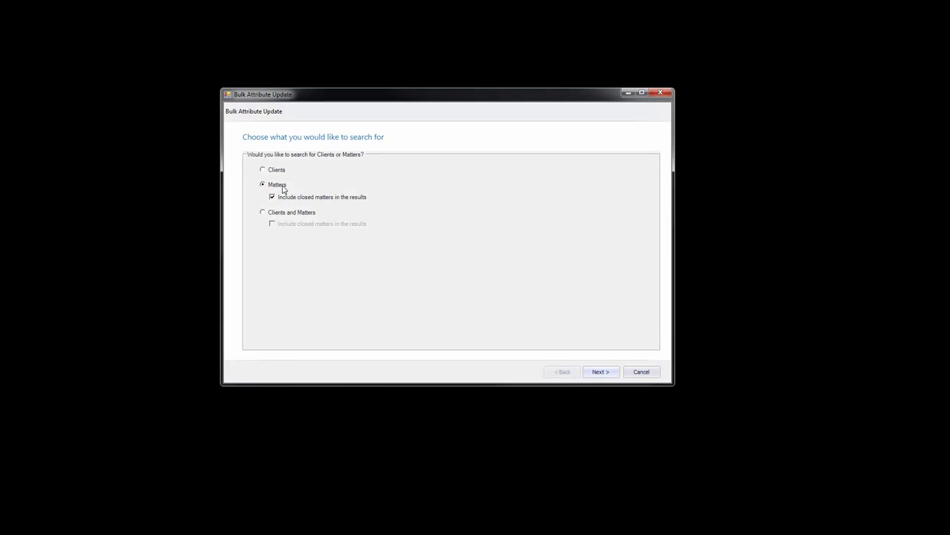
left_click(599, 375)
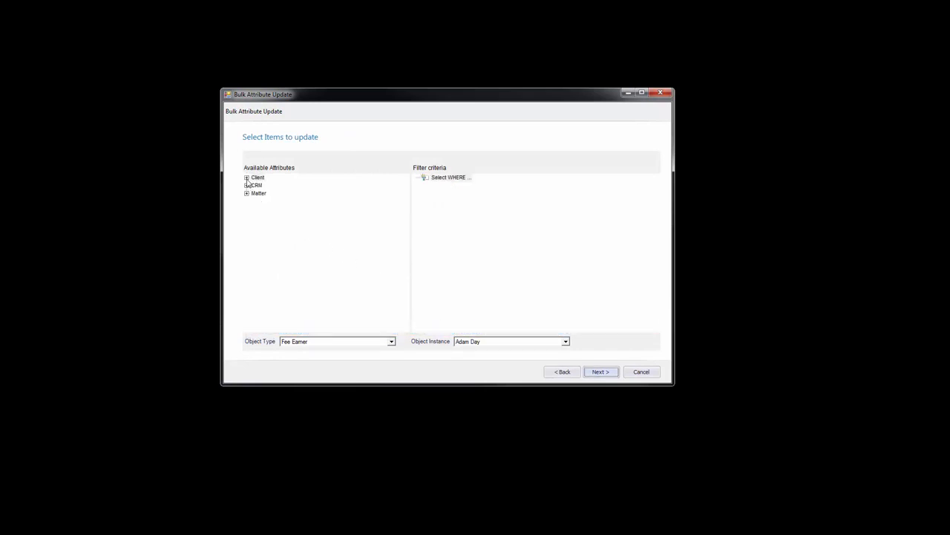
Add a filter where the Matter Details Manager is the first listed manager
left_click(247, 193)
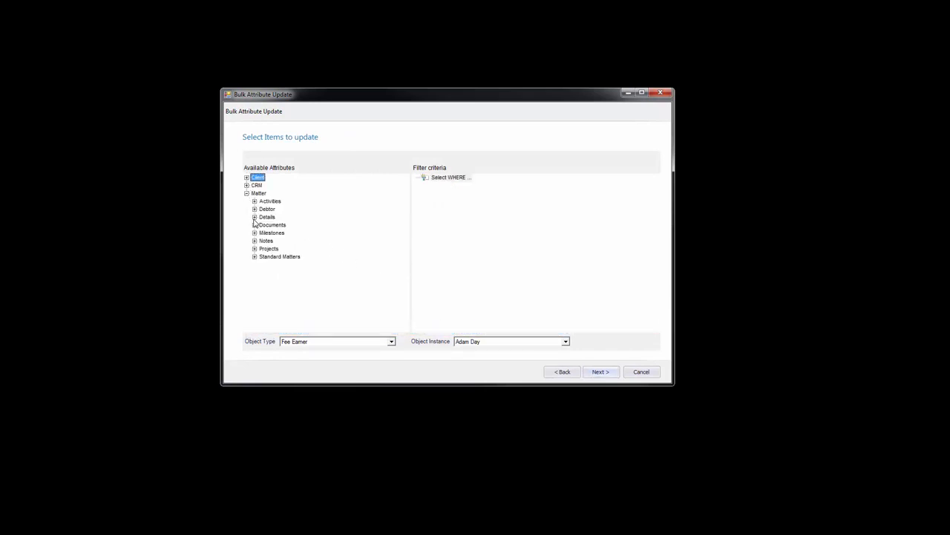
left_click(254, 217)
double_click(277, 225)
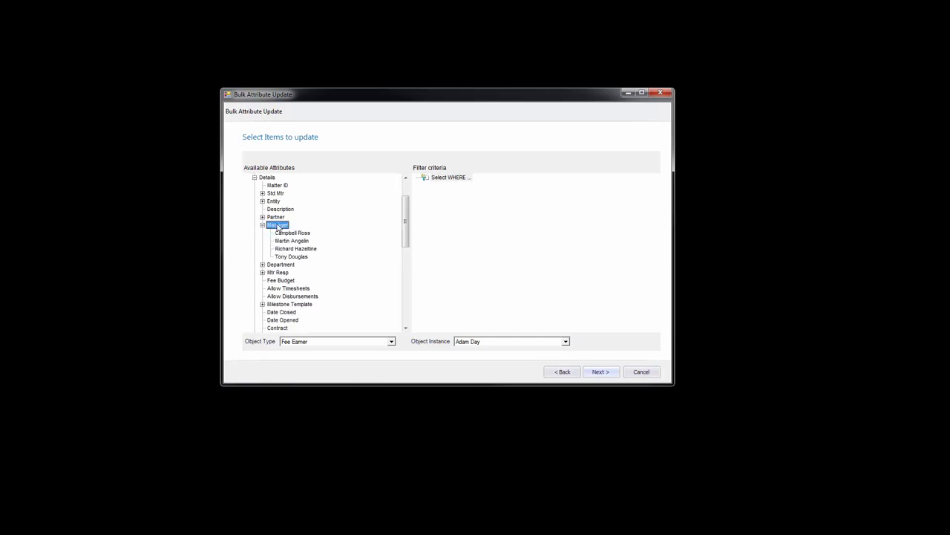
left_click_drag(298, 233, 11, 280)
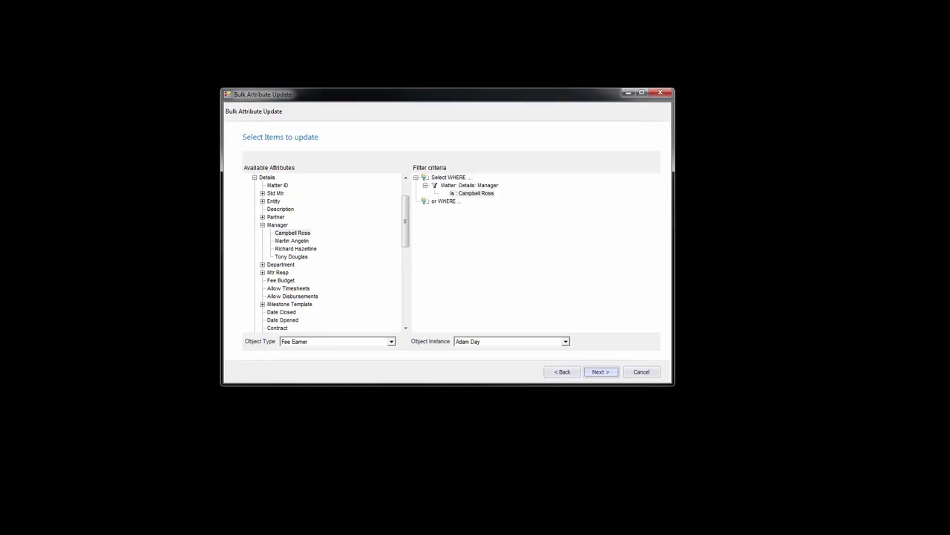
Set the object type to Manager with the third listed manager as the replacement, and preview the affected matters in an enlarged window
left_click(338, 342)
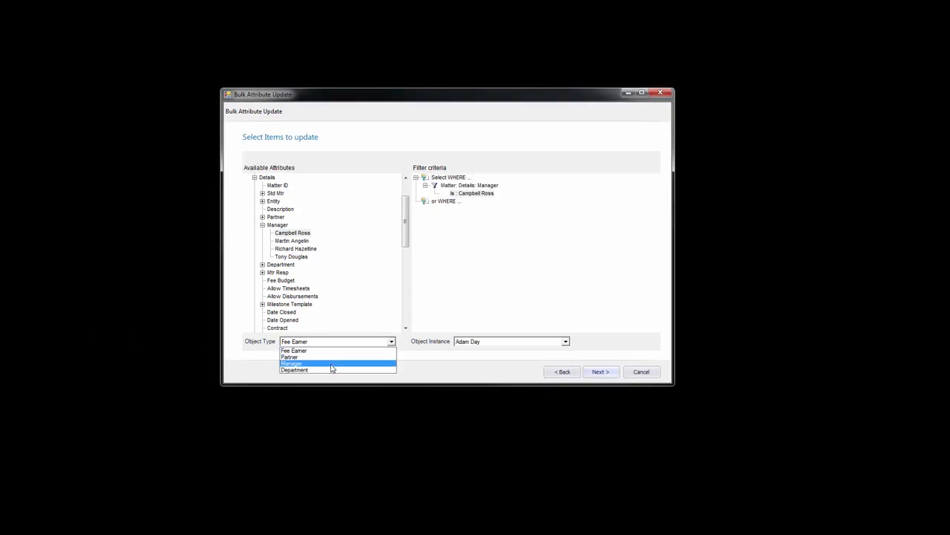
left_click(331, 361)
left_click(490, 343)
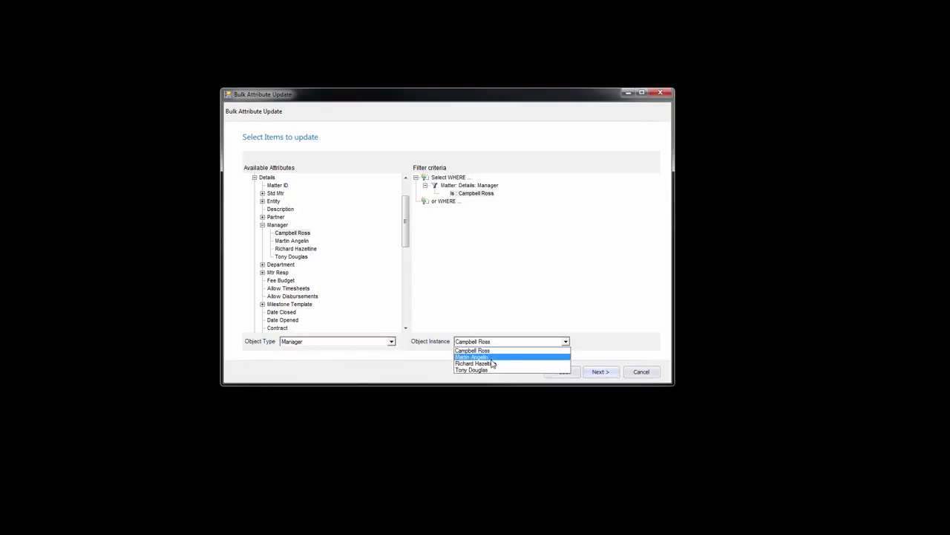
left_click(493, 364)
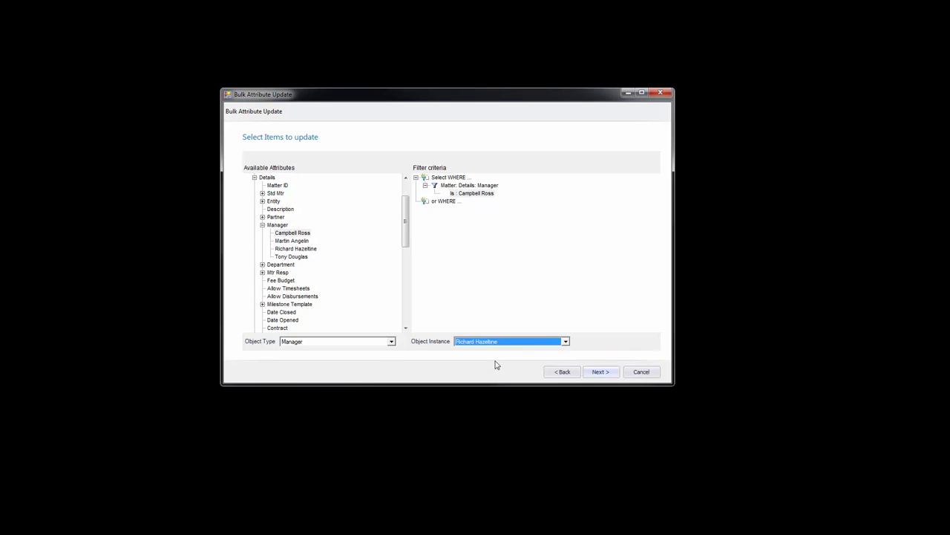
left_click(601, 374)
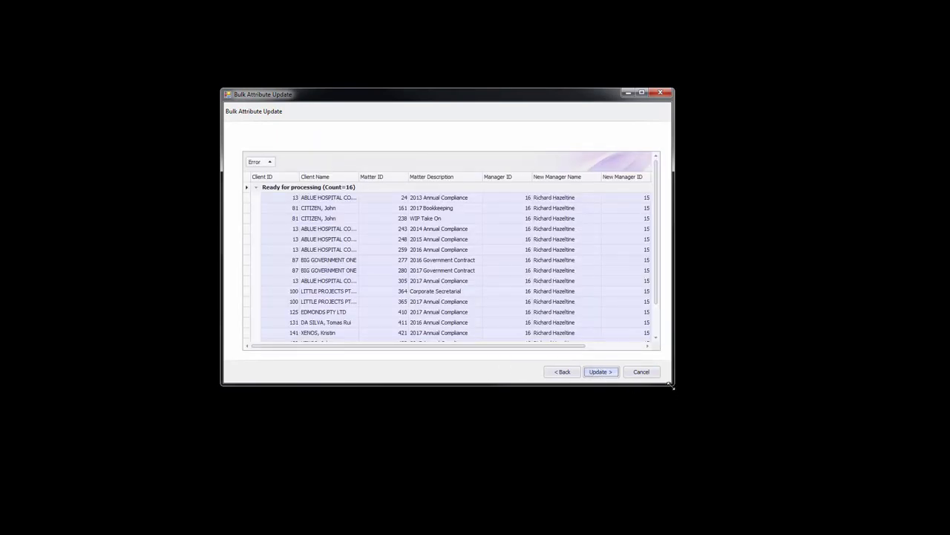
left_click_drag(674, 386, 786, 451)
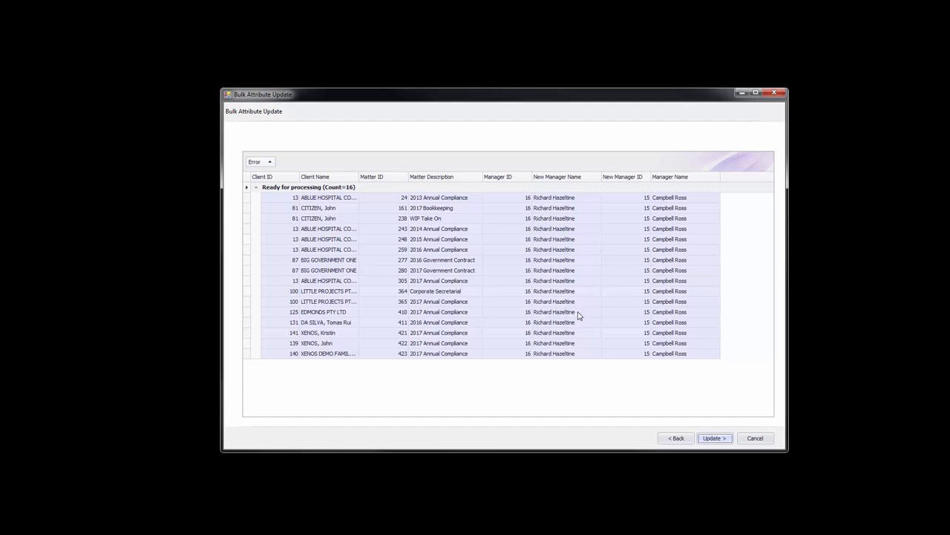
Run the bulk manager update on the previewed matters and finish the wizard
left_click(716, 439)
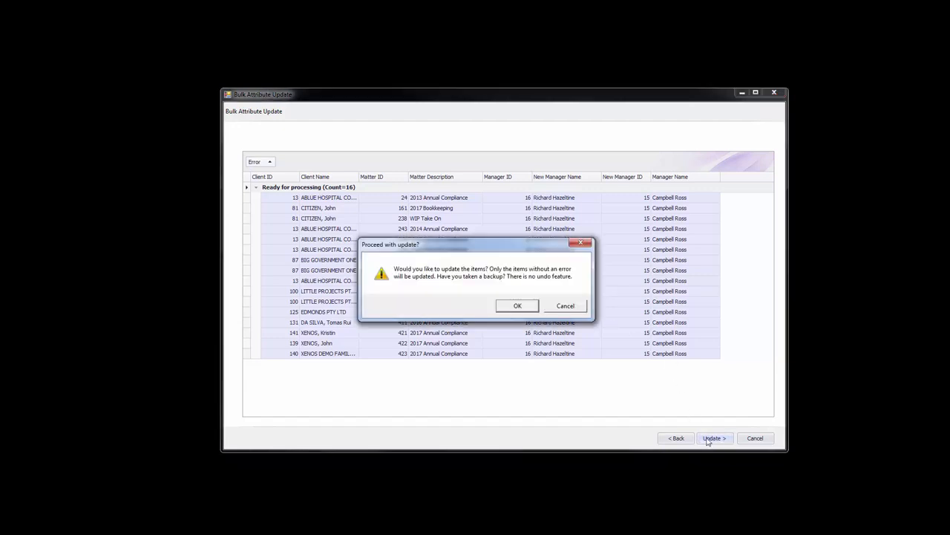
left_click(517, 307)
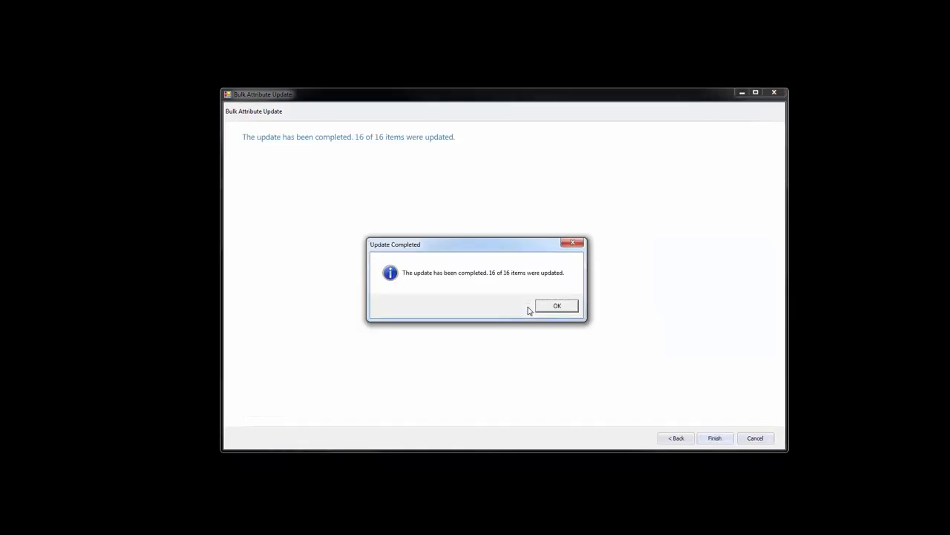
left_click(562, 307)
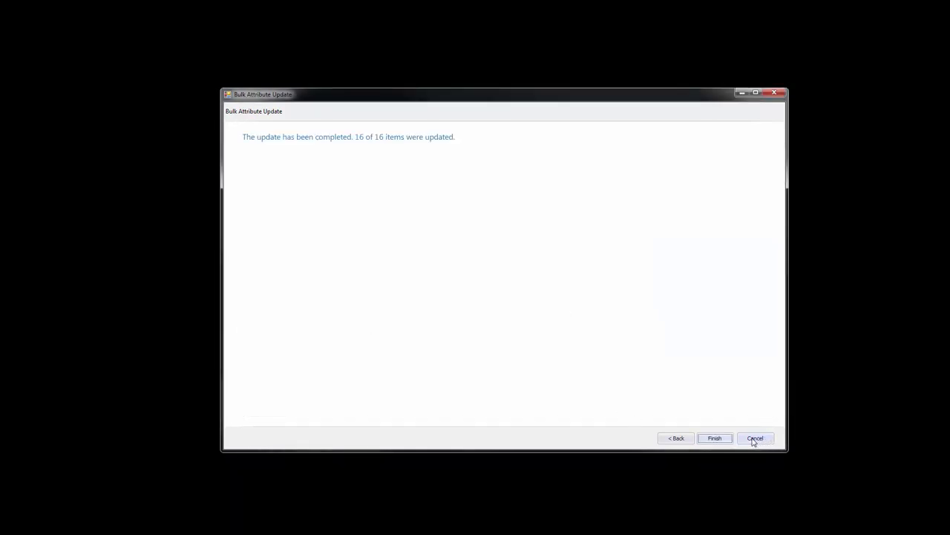
left_click(722, 438)
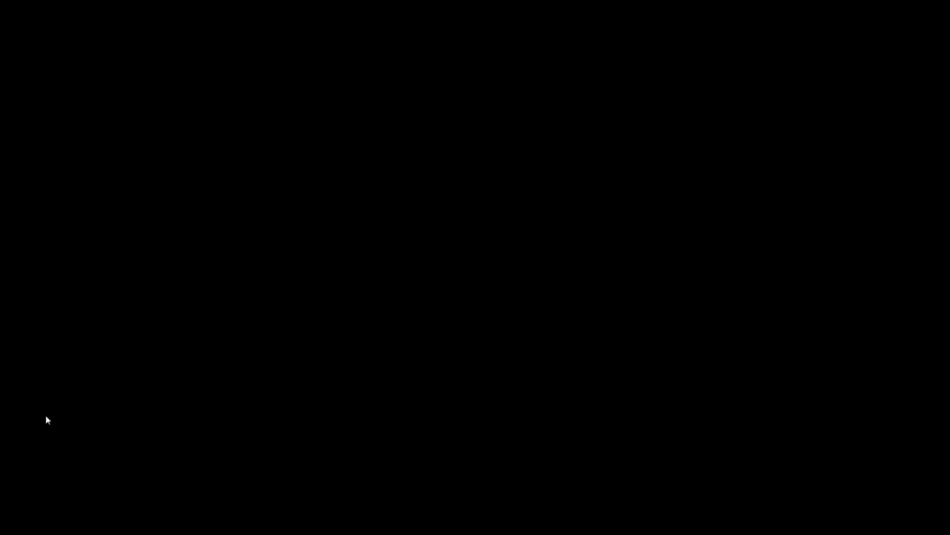